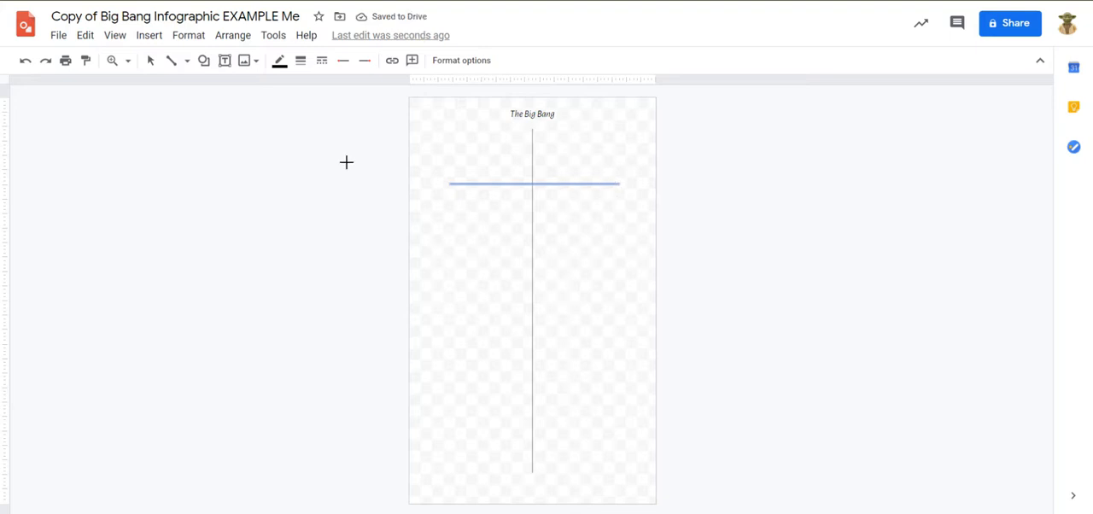
Move the horizontal line slightly up and to the left across the vertical line, and paste one copy of it.
{"action": "left_click", "coordinate": [150, 61]}
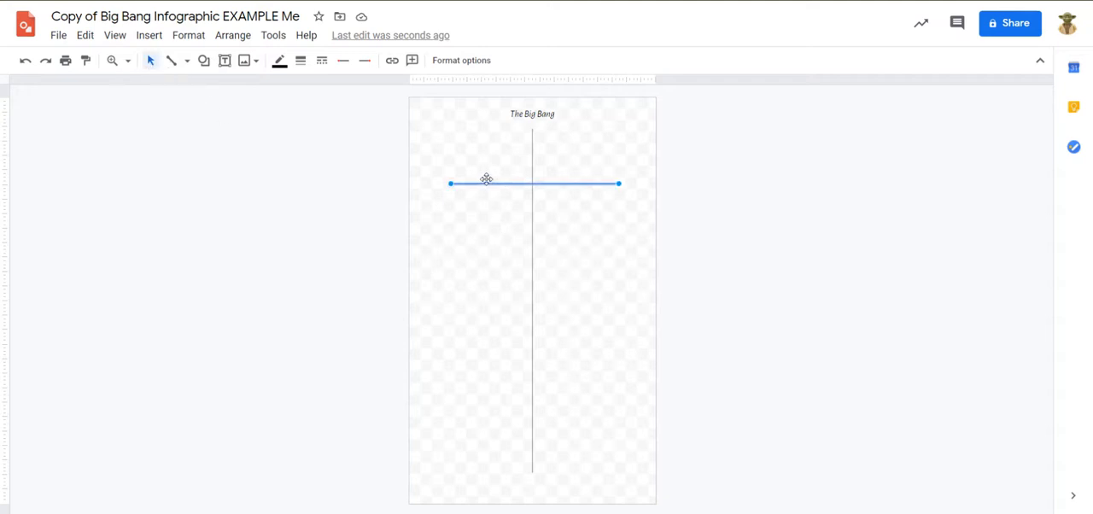
{"action": "mouse_move", "coordinate": [486, 182]}
{"action": "left_mouse_down"}
{"action": "mouse_move", "coordinate": [578, 170]}
{"action": "mouse_move", "coordinate": [571, 185]}
{"action": "mouse_move", "coordinate": [468, 208]}
{"action": "mouse_move", "coordinate": [468, 176]}
{"action": "left_mouse_up"}
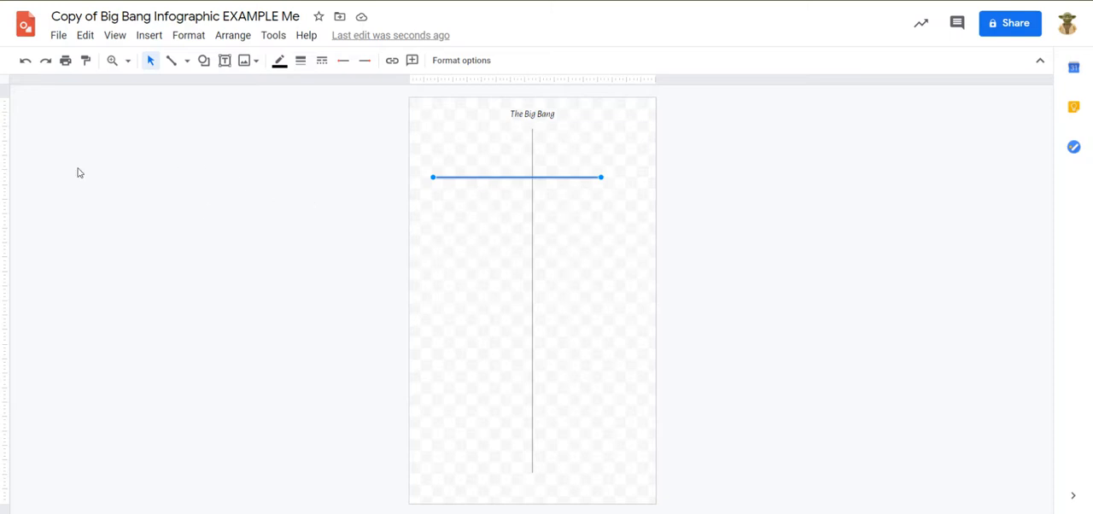
{"action": "left_click", "coordinate": [85, 39]}
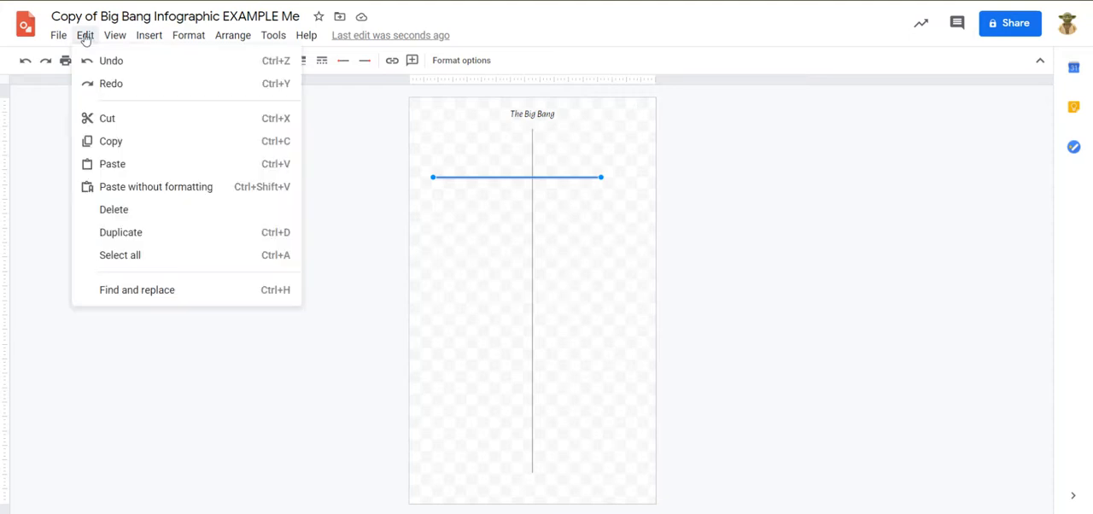
{"action": "left_click", "coordinate": [126, 145]}
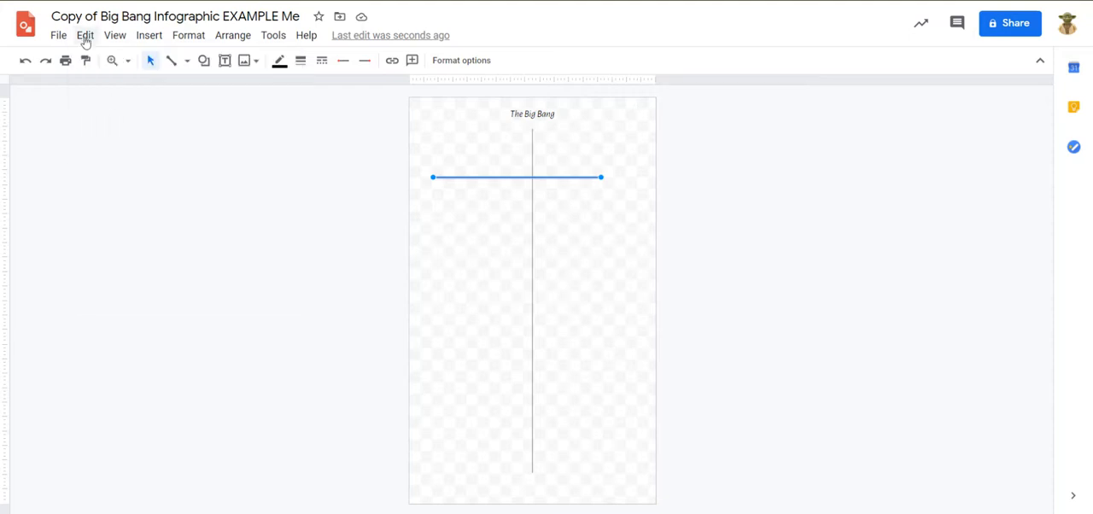
{"action": "left_click", "coordinate": [85, 38]}
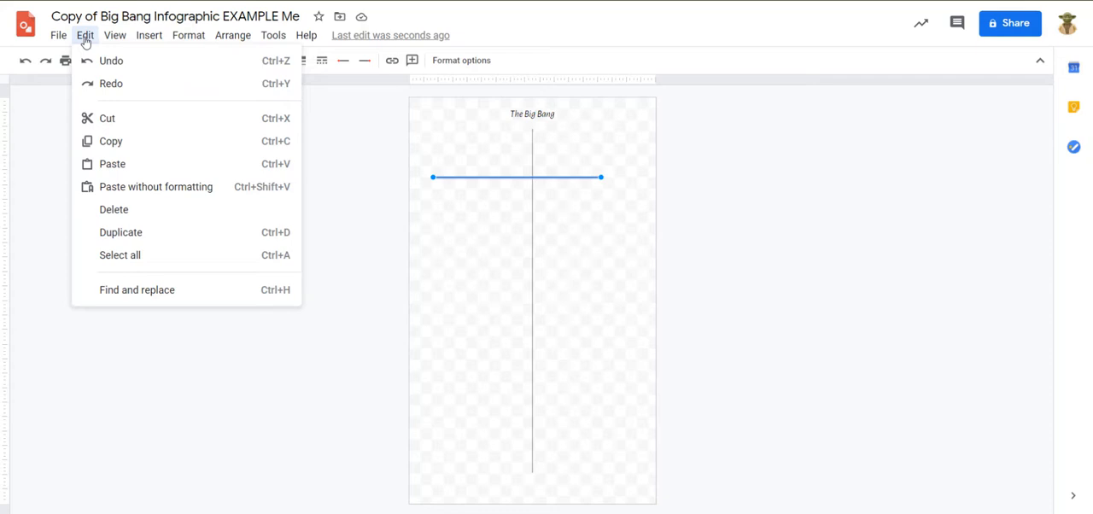
{"action": "left_click", "coordinate": [139, 170]}
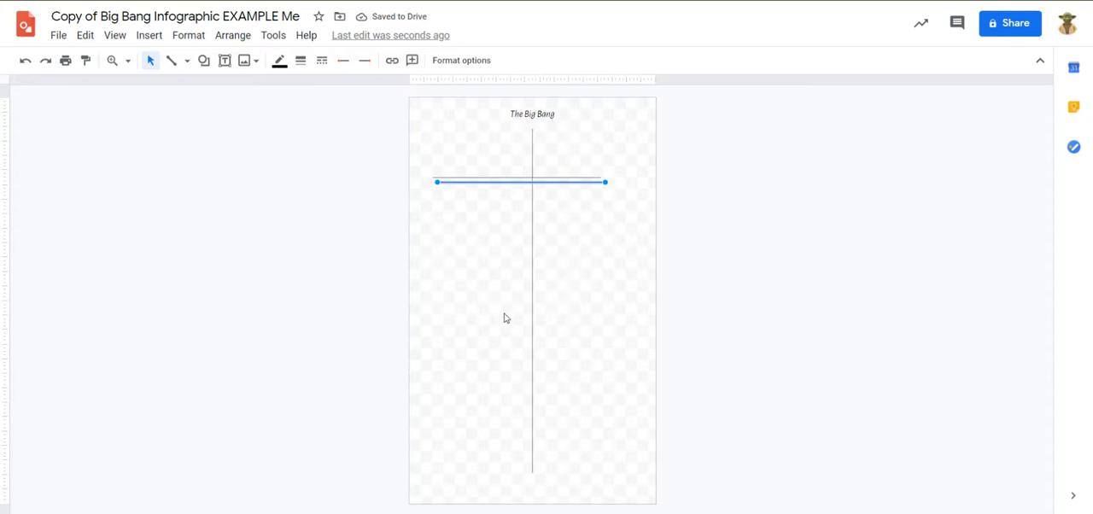
Add four more copies of the horizontal line, staggered below the first copy, for six horizontal lines in all.
{"action": "left_click", "coordinate": [88, 37]}
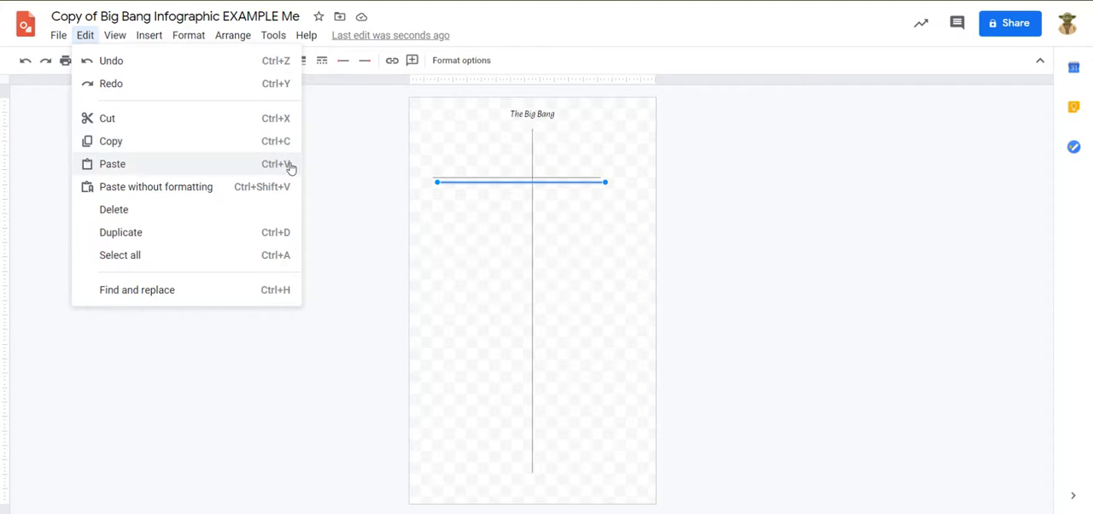
{"action": "left_click", "coordinate": [413, 127]}
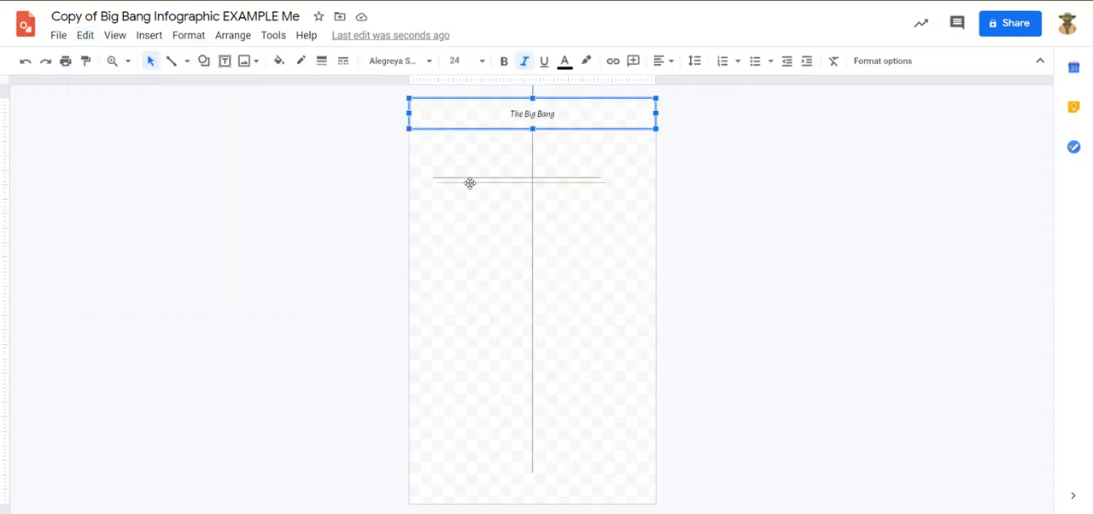
{"action": "left_click", "coordinate": [470, 181]}
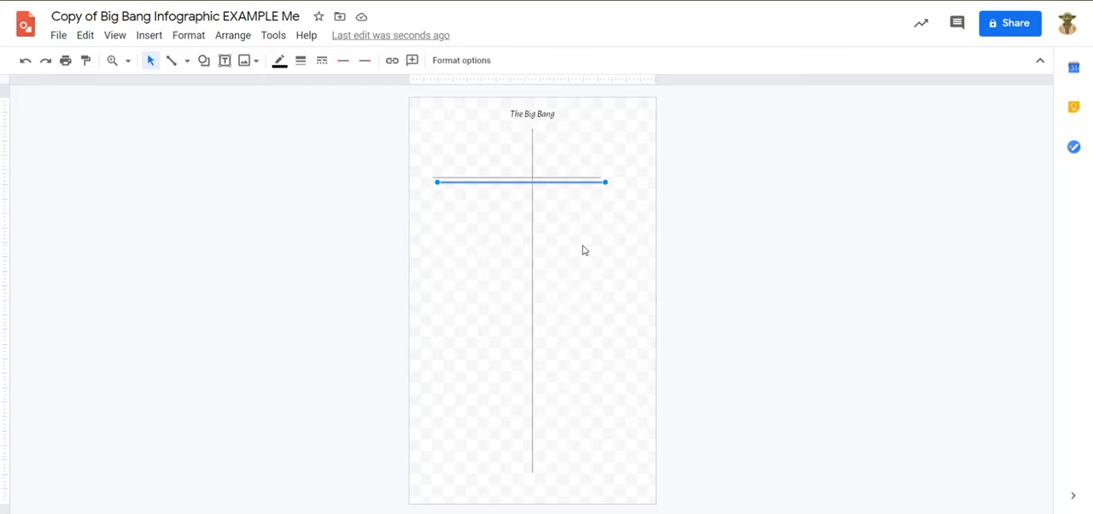
{"action": "key", "text": "Down"}
{"action": "key", "text": "Right"}
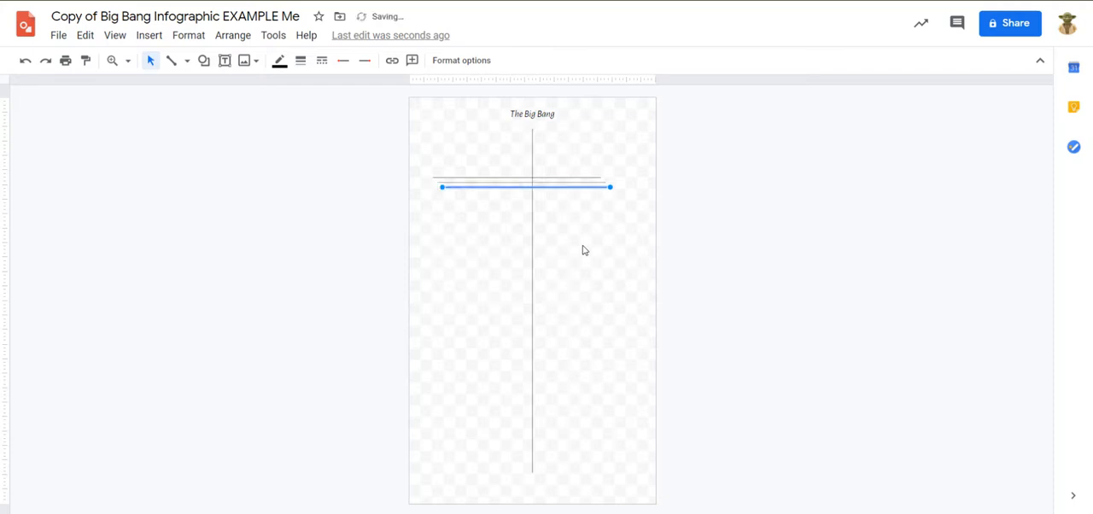
{"action": "key", "text": "ctrl+d"}
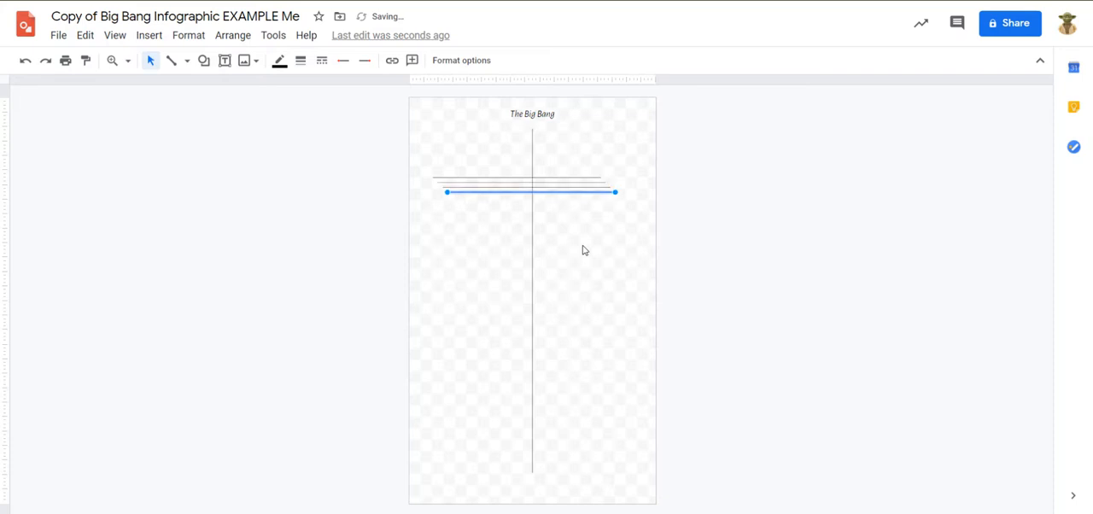
{"action": "key", "text": "ctrl+d"}
{"action": "key", "text": "ctrl+d"}
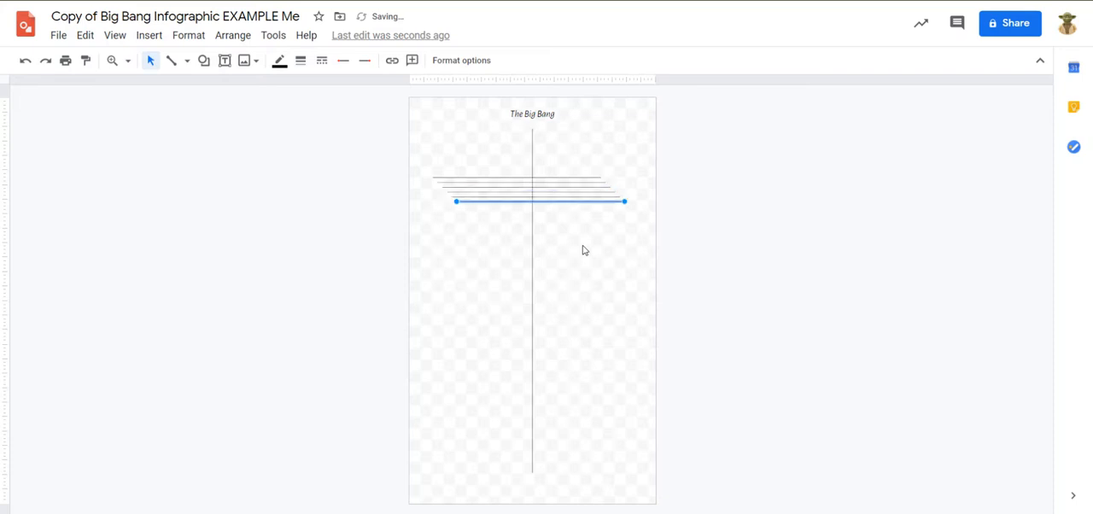
{"action": "left_click", "coordinate": [401, 243]}
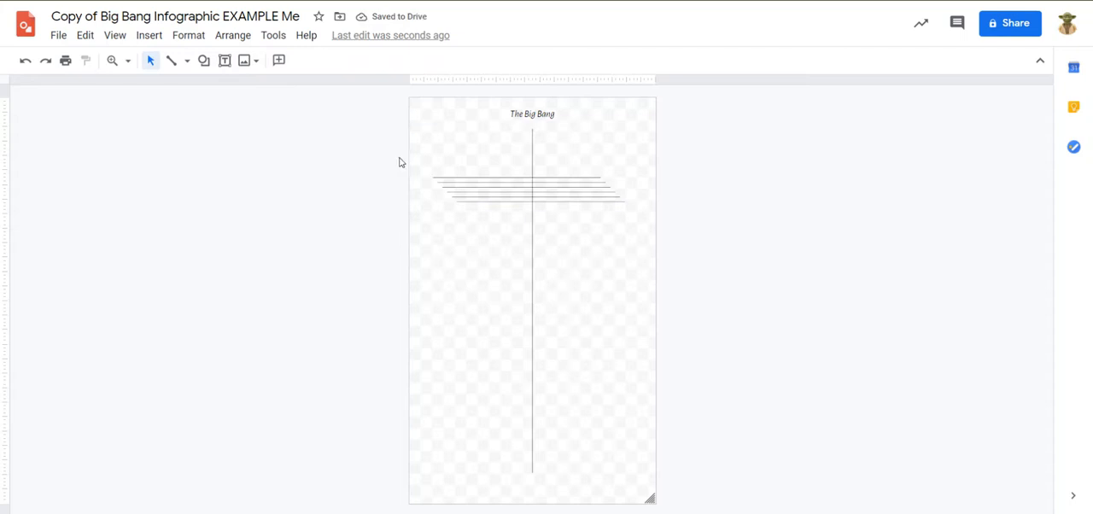
Set the line weight of all six horizontal lines to 4px.
{"action": "left_click_drag", "start_coordinate": [393, 155], "coordinate": [502, 227]}
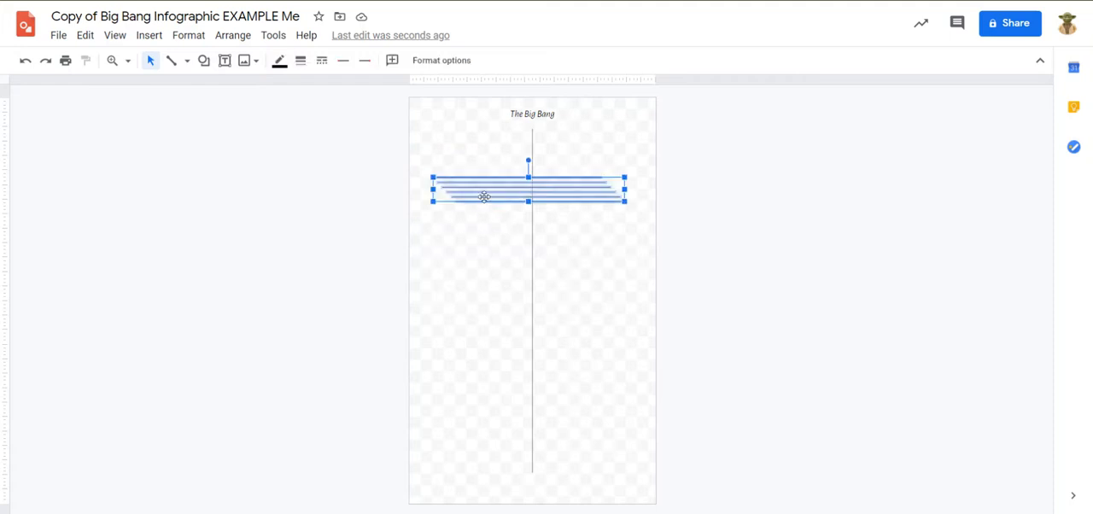
{"action": "left_click", "coordinate": [300, 60]}
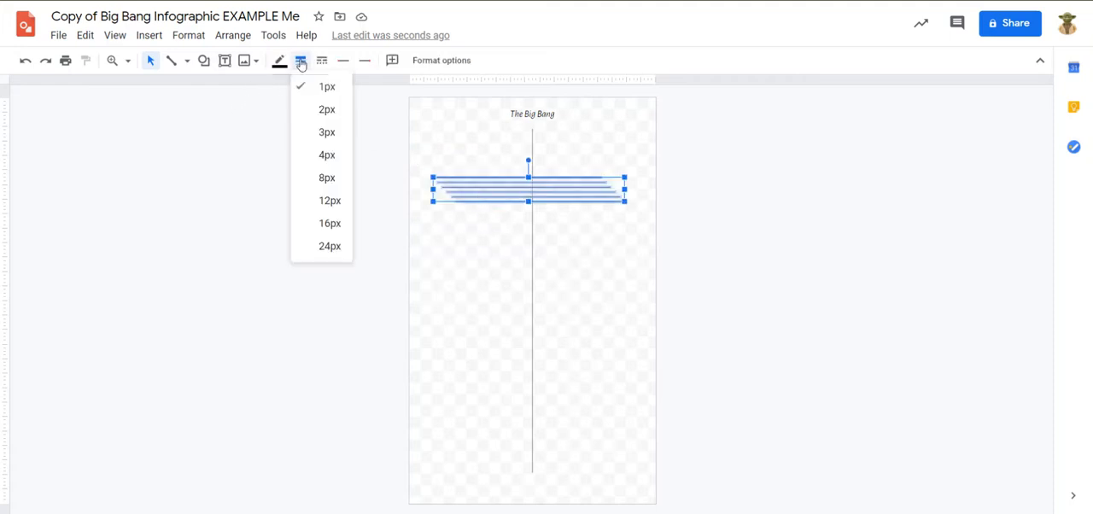
{"action": "left_click", "coordinate": [334, 157]}
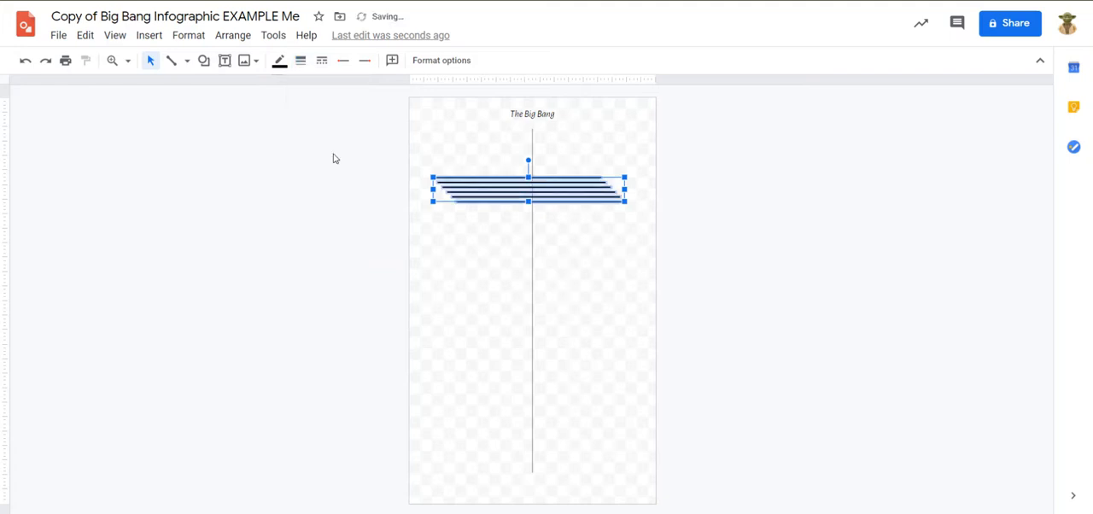
{"action": "left_click", "coordinate": [279, 60]}
{"action": "left_click", "coordinate": [300, 60]}
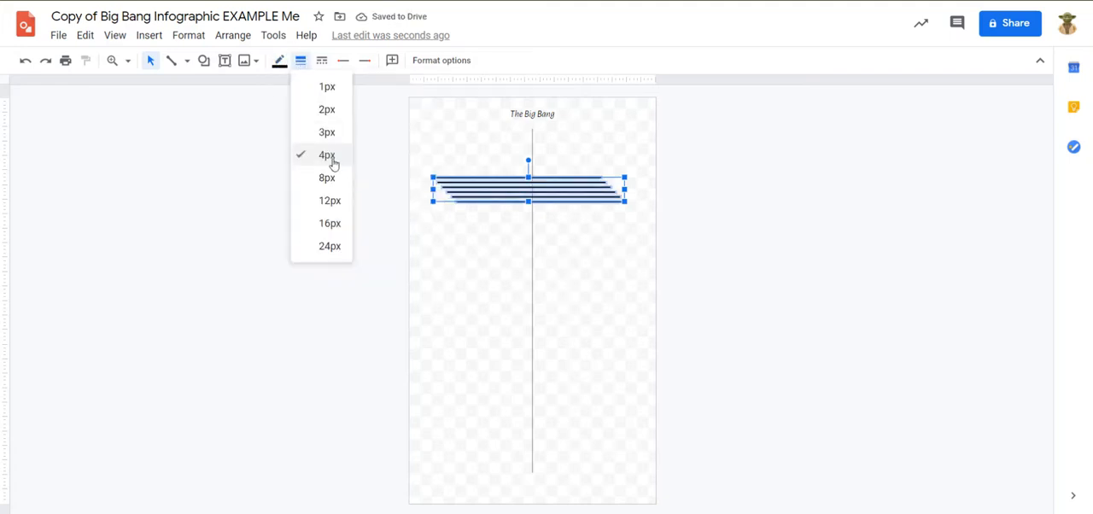
{"action": "left_click", "coordinate": [251, 144]}
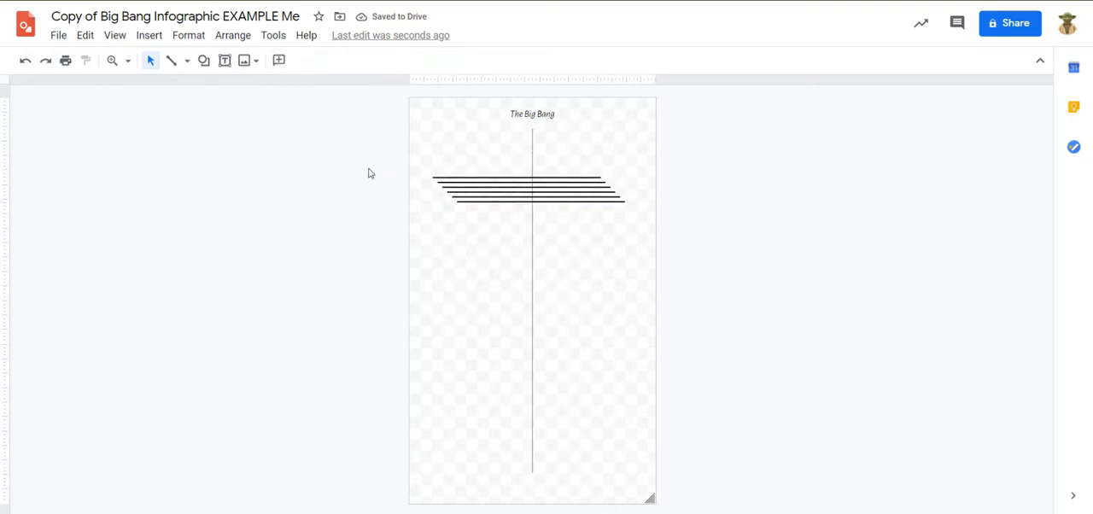
Change the color of all six horizontal lines to golden yellow.
{"action": "left_click_drag", "start_coordinate": [400, 138], "coordinate": [481, 245]}
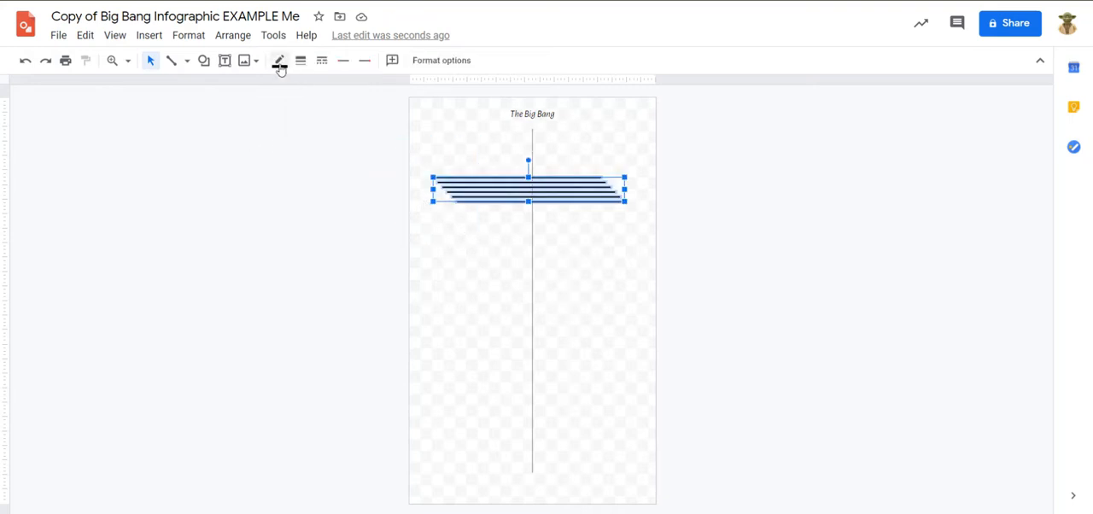
{"action": "left_click", "coordinate": [279, 62]}
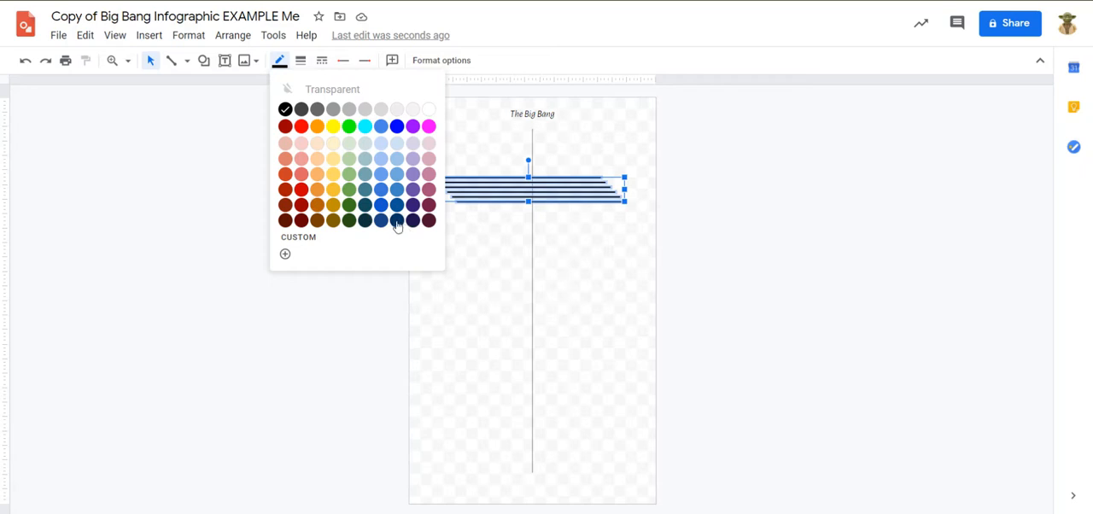
{"action": "left_click", "coordinate": [334, 198]}
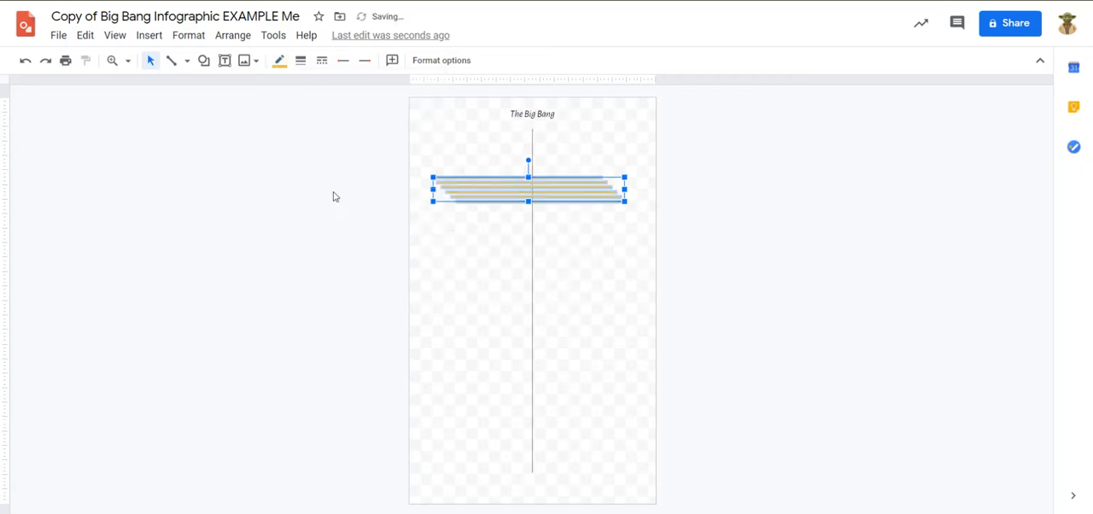
{"action": "left_click", "coordinate": [426, 251]}
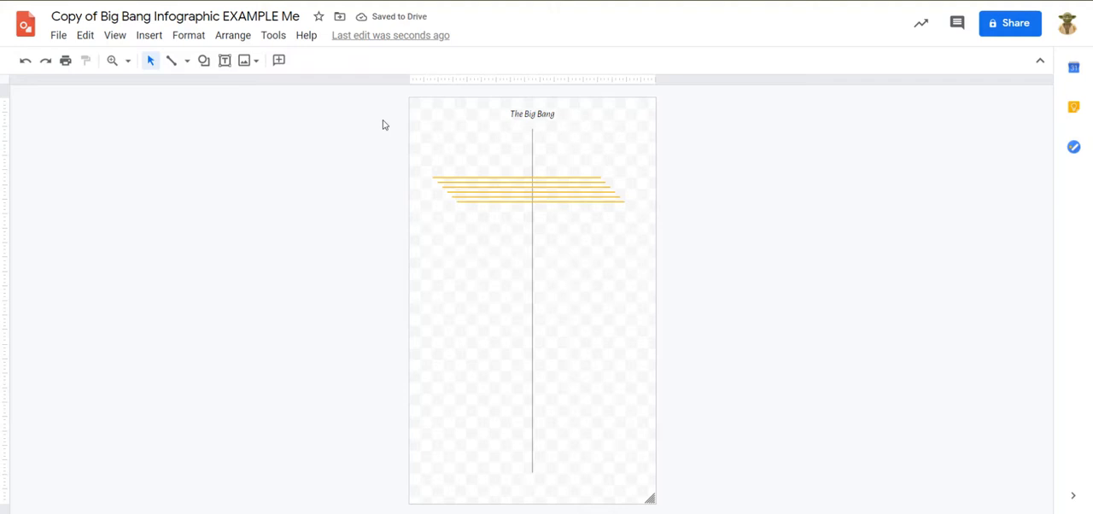
Change the color of all six horizontal lines to dark blue.
{"action": "left_click_drag", "start_coordinate": [403, 143], "coordinate": [501, 250]}
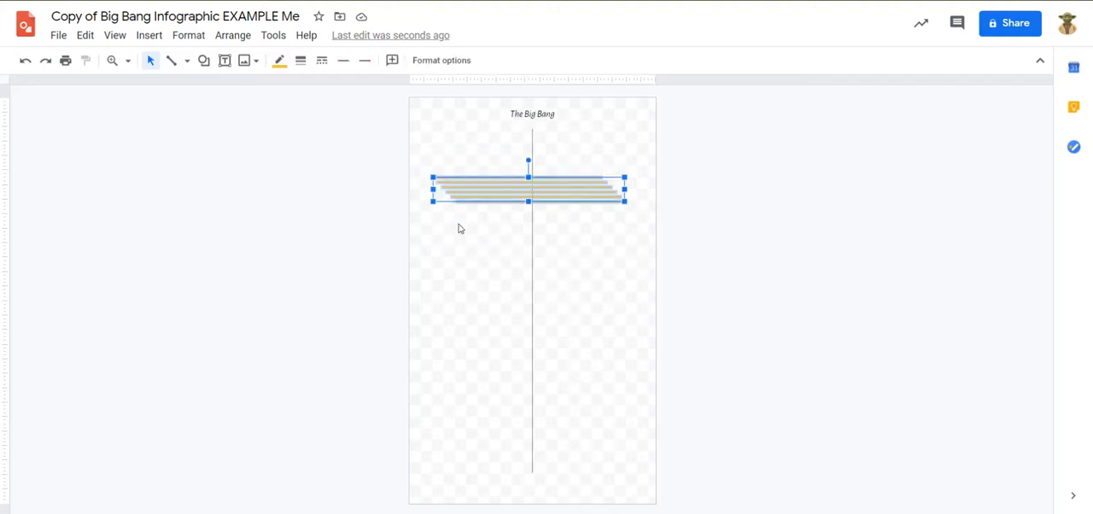
{"action": "left_click", "coordinate": [279, 63]}
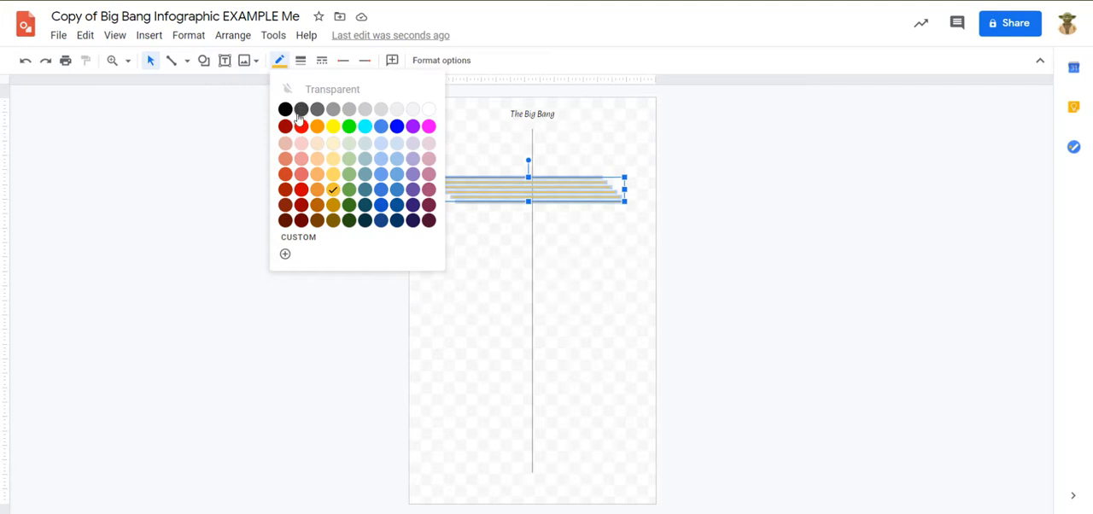
{"action": "left_click", "coordinate": [396, 223]}
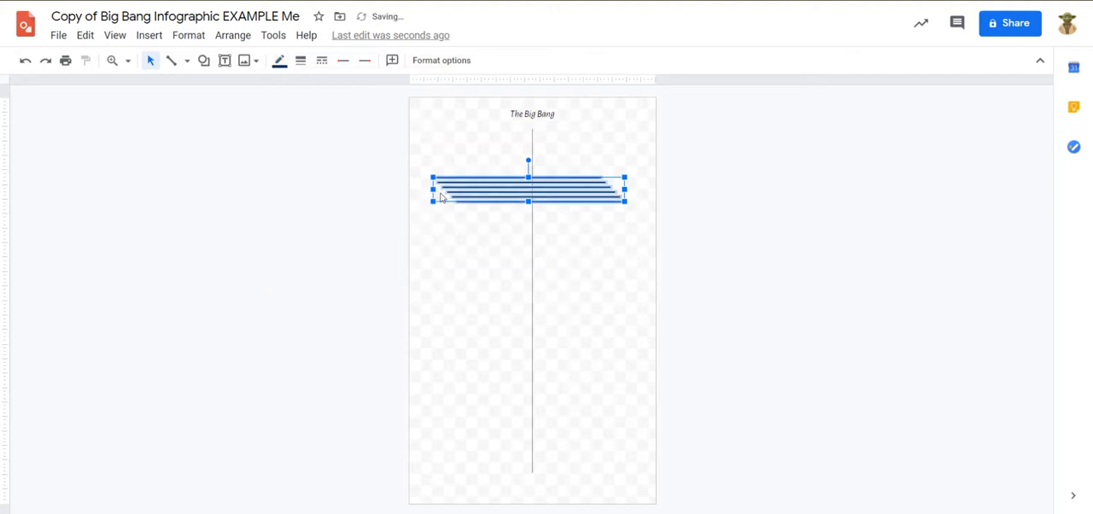
{"action": "left_click", "coordinate": [383, 201]}
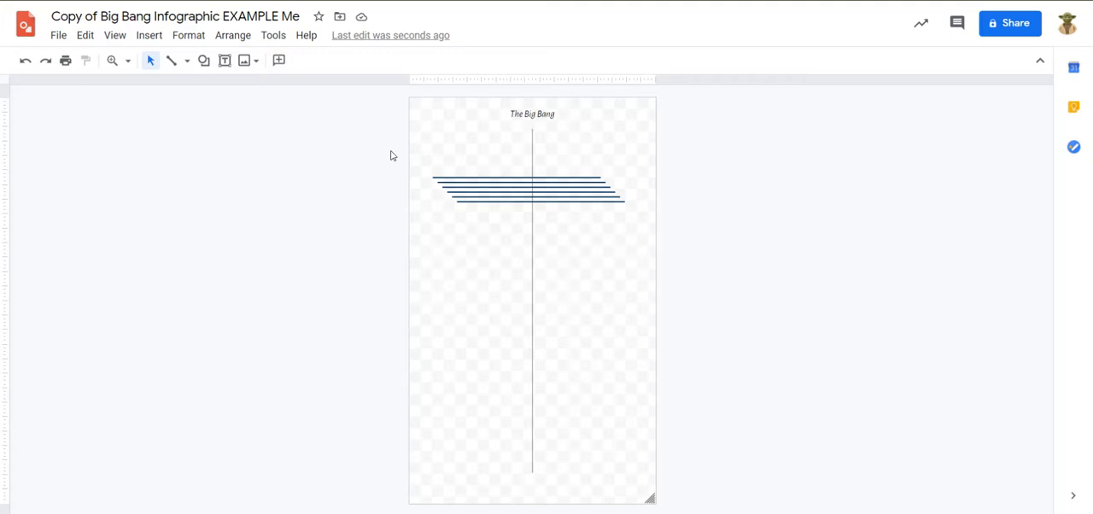
Center the six horizontal lines together horizontally on the page.
{"action": "left_click_drag", "start_coordinate": [390, 150], "coordinate": [495, 283]}
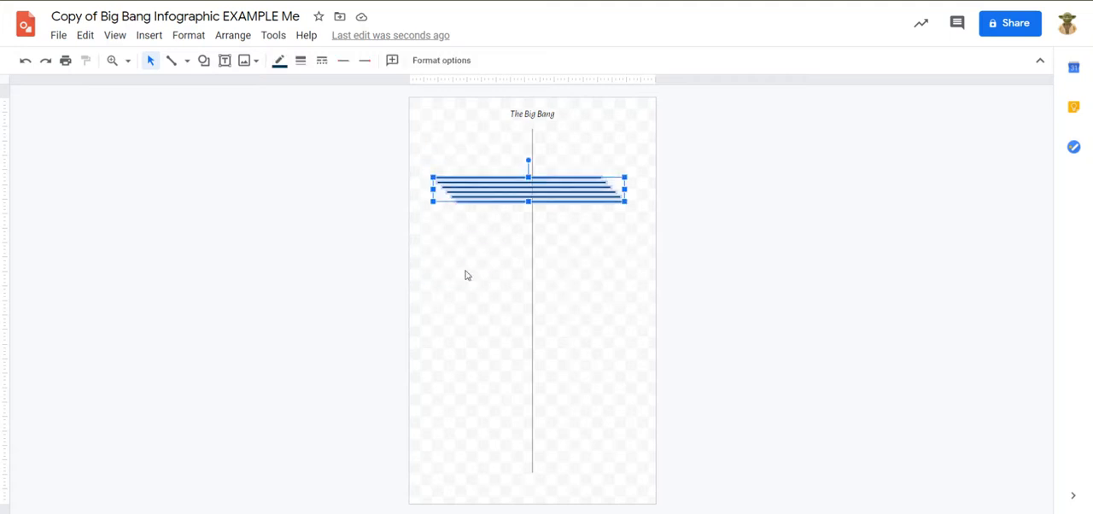
{"action": "left_click", "coordinate": [237, 38]}
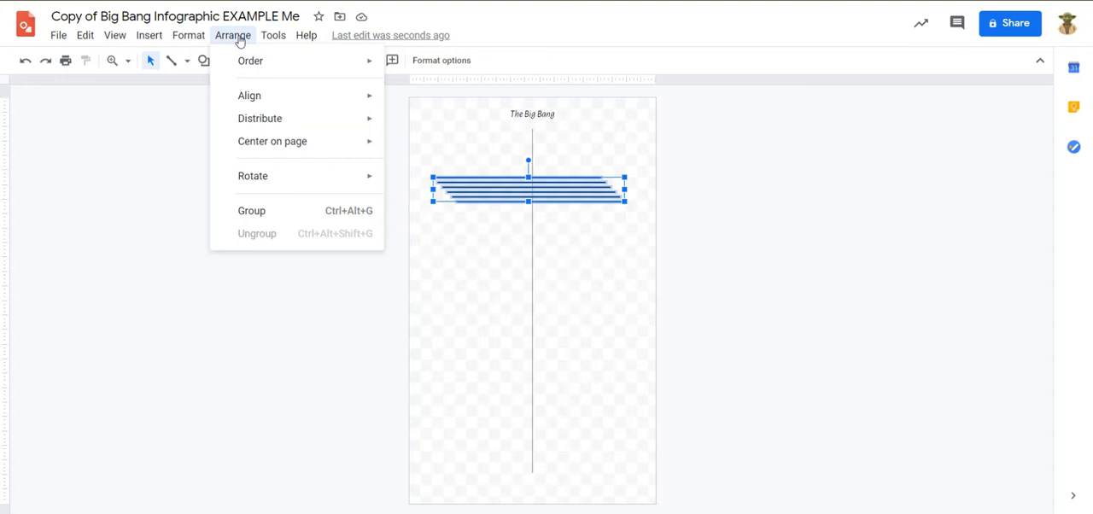
{"action": "mouse_move", "coordinate": [271, 108]}
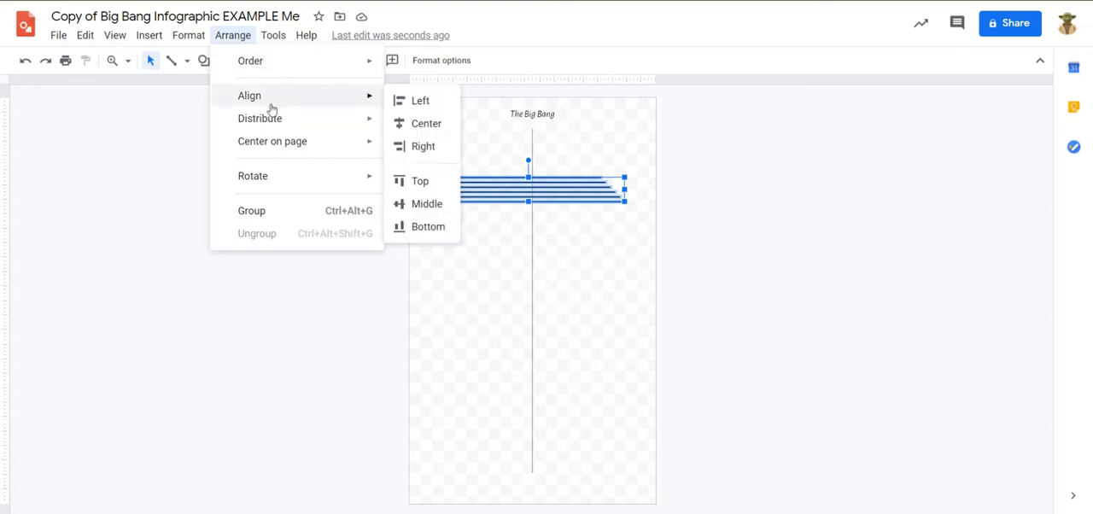
{"action": "mouse_move", "coordinate": [344, 128]}
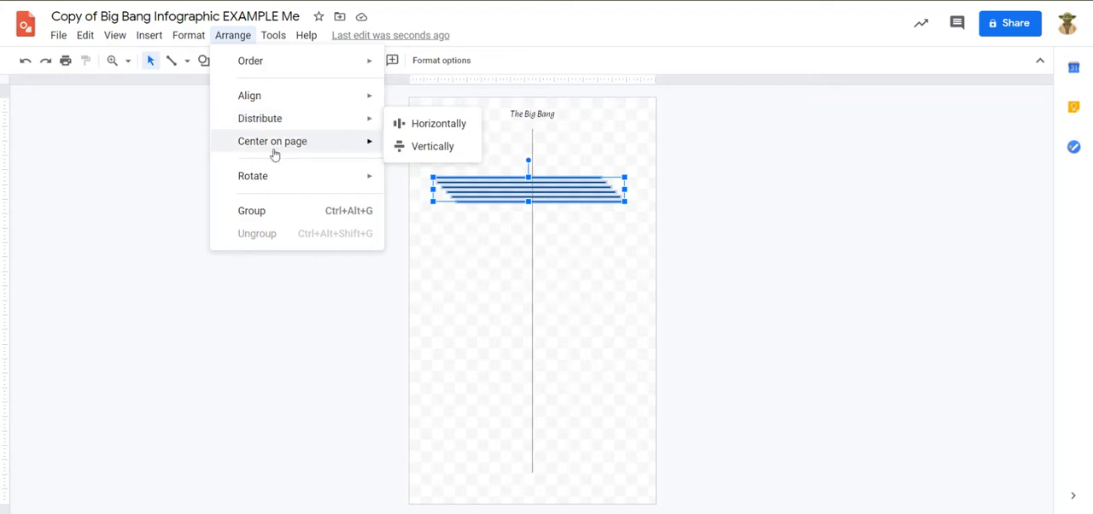
{"action": "mouse_move", "coordinate": [273, 150]}
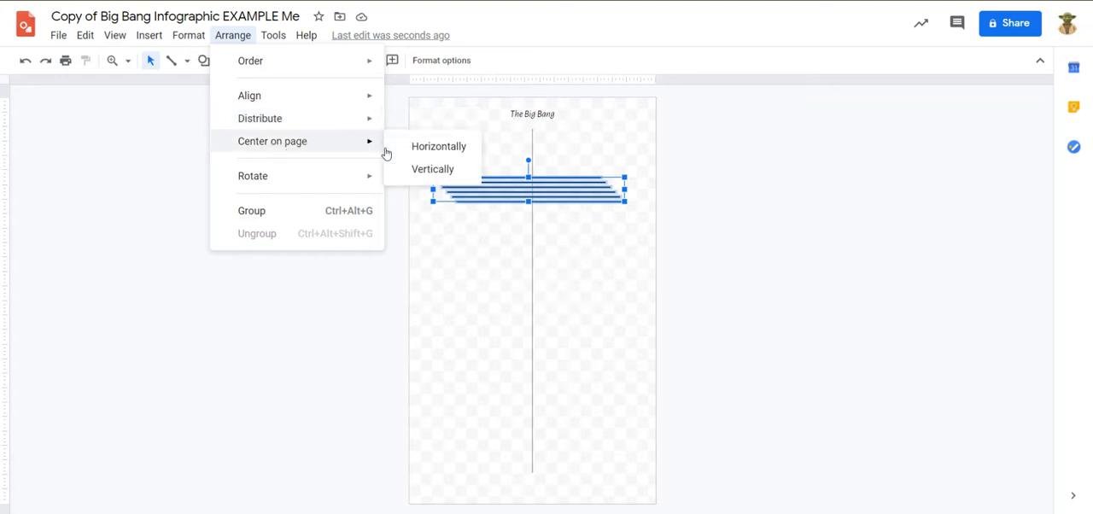
{"action": "left_click", "coordinate": [453, 149]}
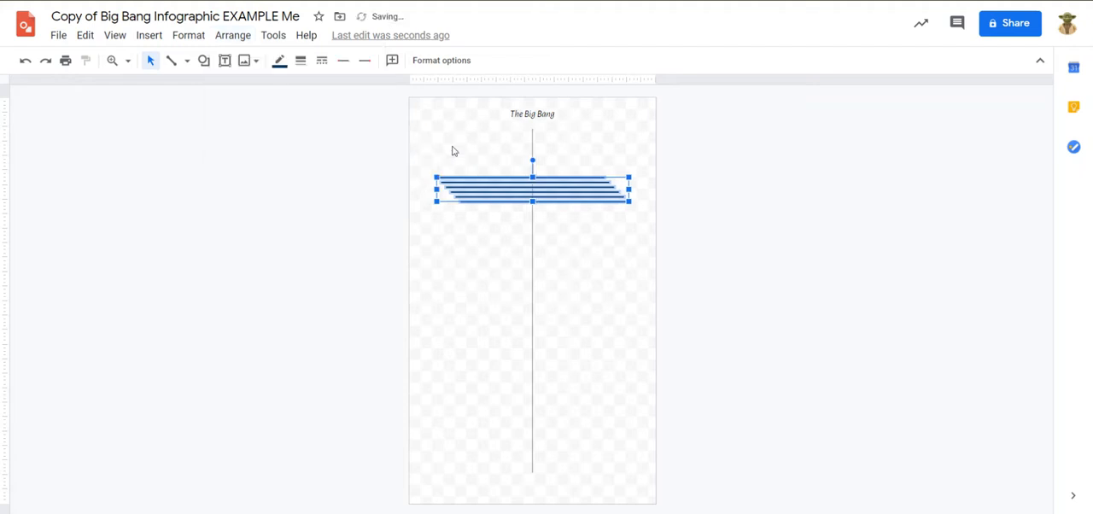
{"action": "left_click", "coordinate": [428, 230]}
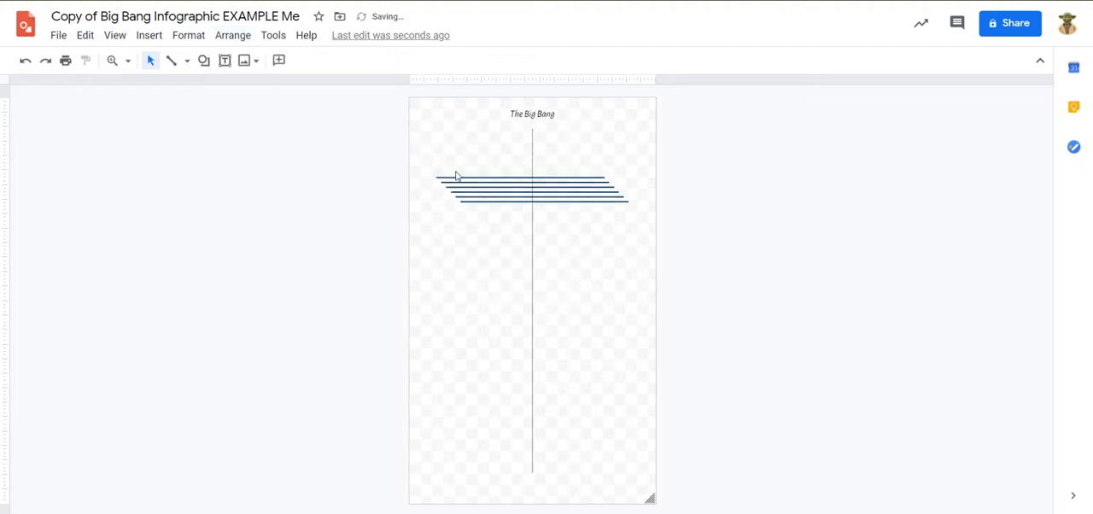
Center the first, second and third horizontal lines from the top individually on the page horizontally.
{"action": "left_click", "coordinate": [522, 176]}
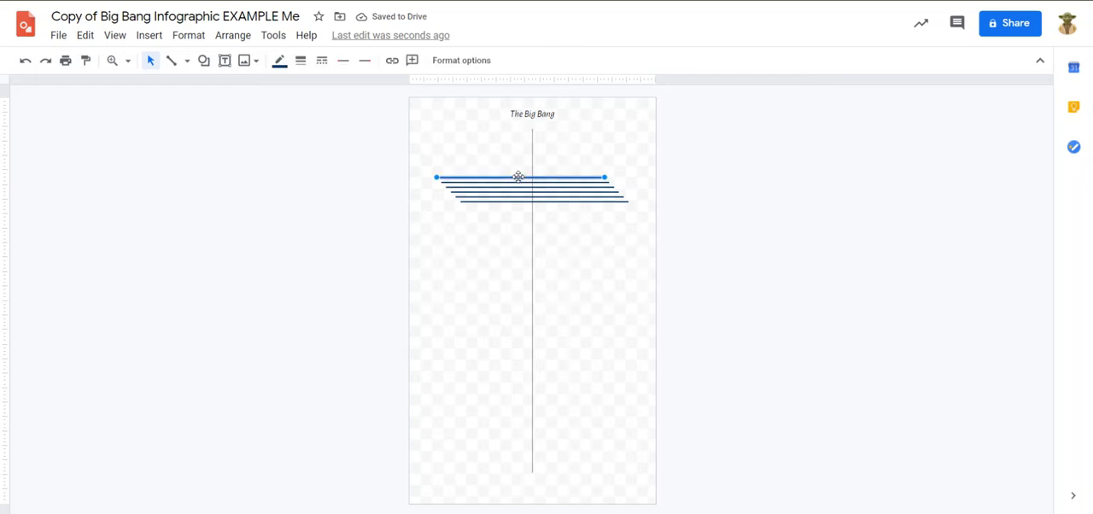
{"action": "left_click", "coordinate": [233, 36]}
{"action": "mouse_move", "coordinate": [307, 149]}
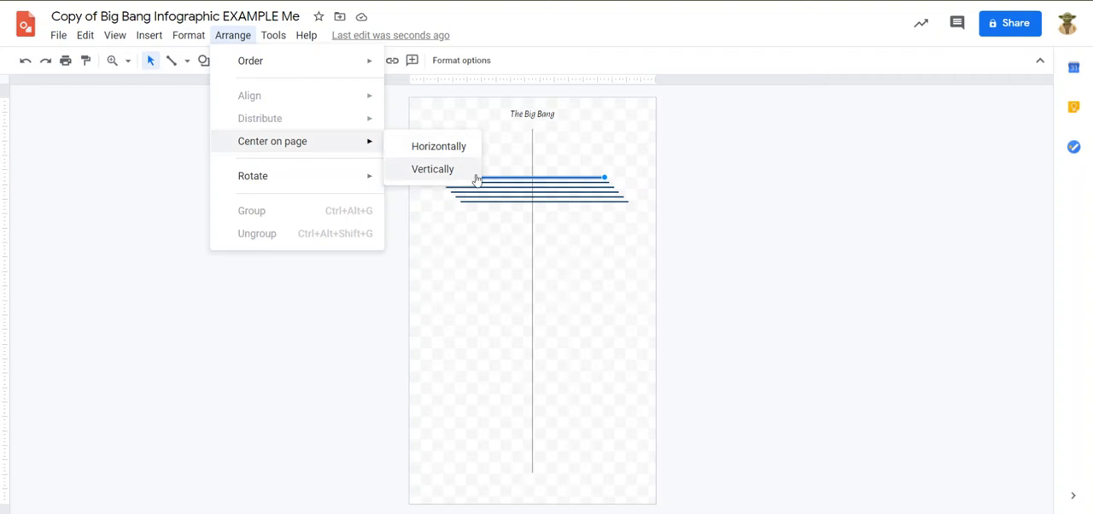
{"action": "left_click", "coordinate": [453, 146]}
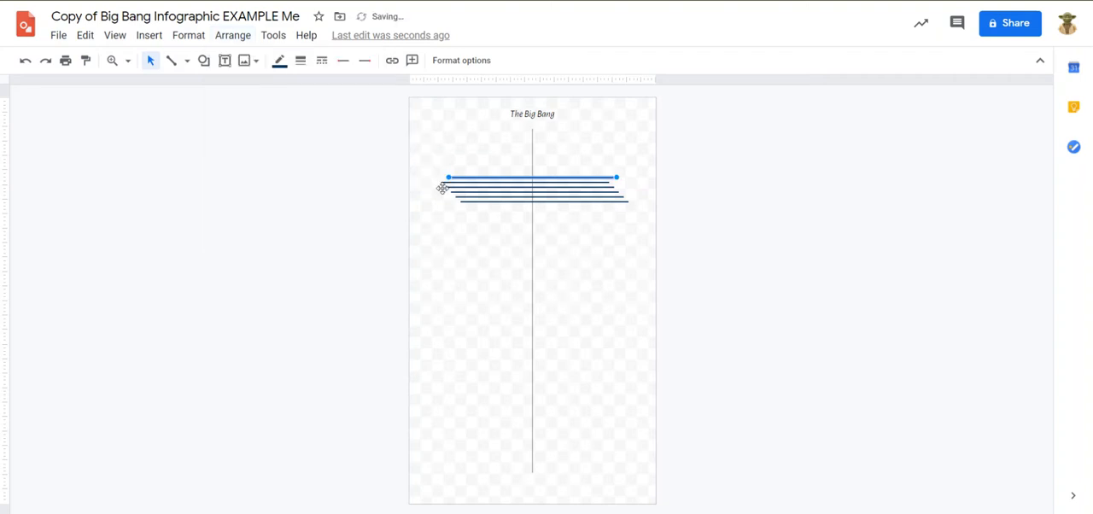
{"action": "left_click", "coordinate": [441, 183]}
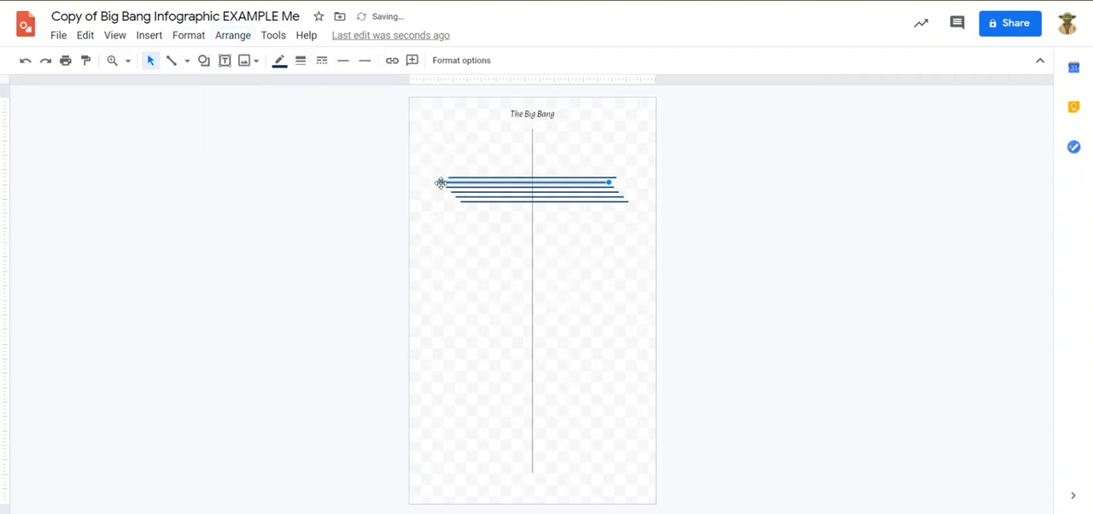
{"action": "left_click", "coordinate": [248, 36]}
{"action": "mouse_move", "coordinate": [298, 141]}
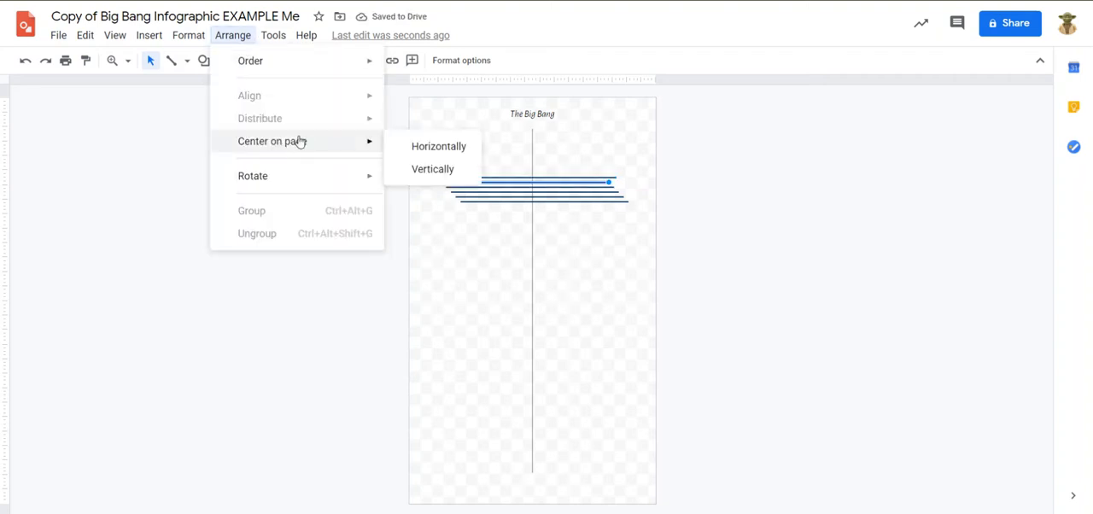
{"action": "left_click", "coordinate": [450, 146]}
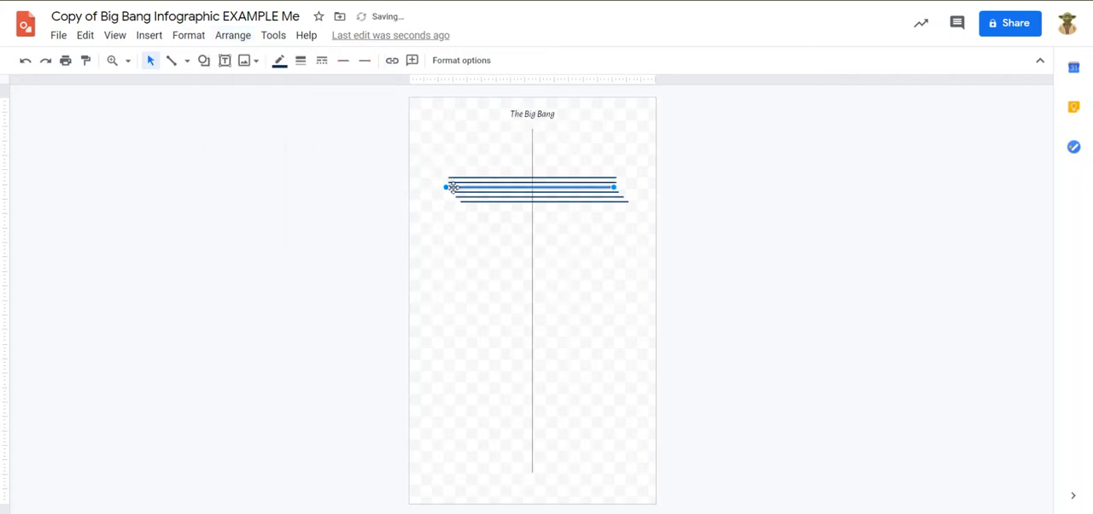
{"action": "left_click", "coordinate": [233, 36]}
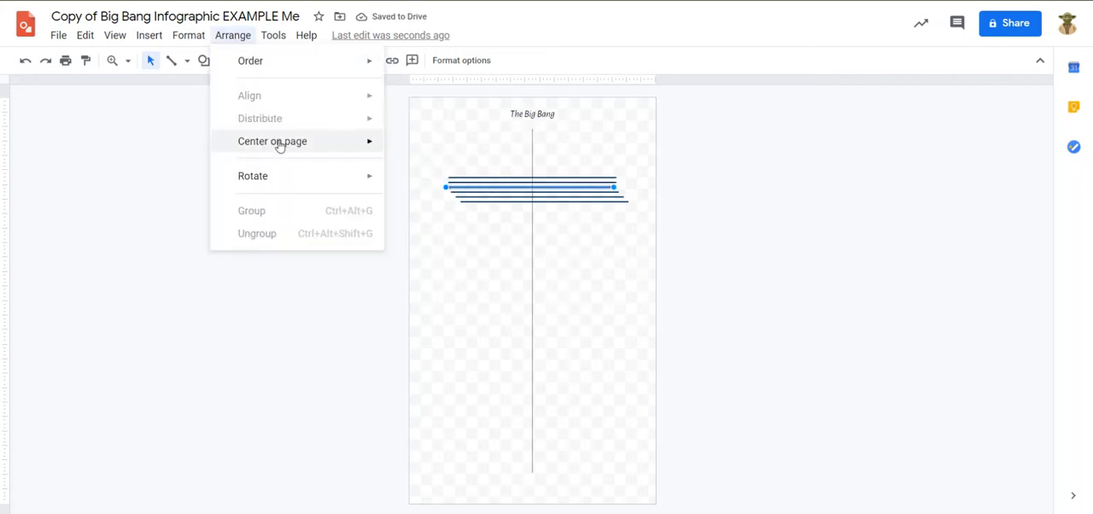
{"action": "mouse_move", "coordinate": [279, 146]}
{"action": "left_click", "coordinate": [435, 147]}
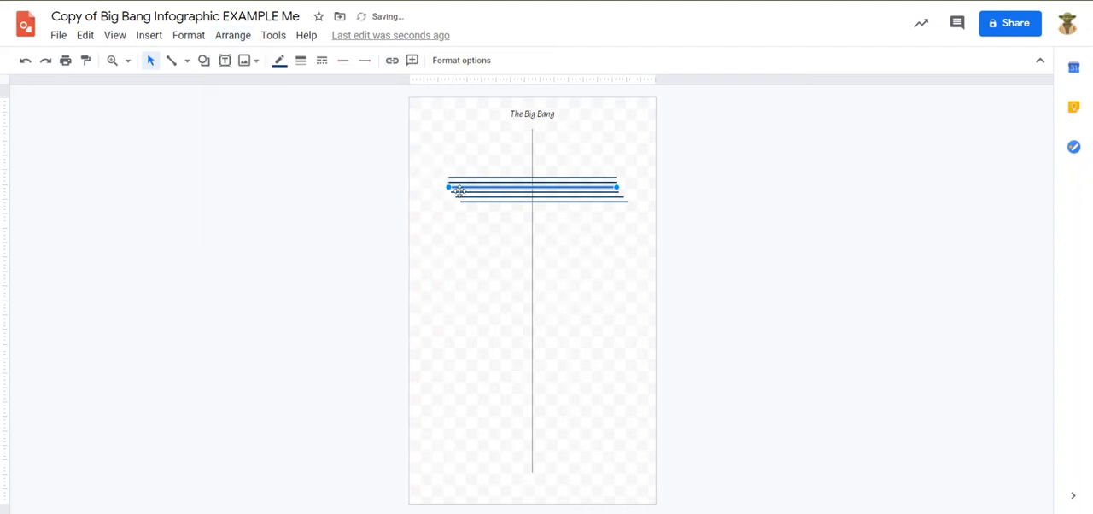
Spread the lower five horizontal lines down the vertical timeline, leaving the topmost line in place and the last one near the timeline's lower end.
{"action": "left_click_drag", "start_coordinate": [480, 201], "coordinate": [493, 423]}
{"action": "left_click_drag", "start_coordinate": [524, 196], "coordinate": [513, 314]}
{"action": "left_click_drag", "start_coordinate": [519, 191], "coordinate": [517, 247]}
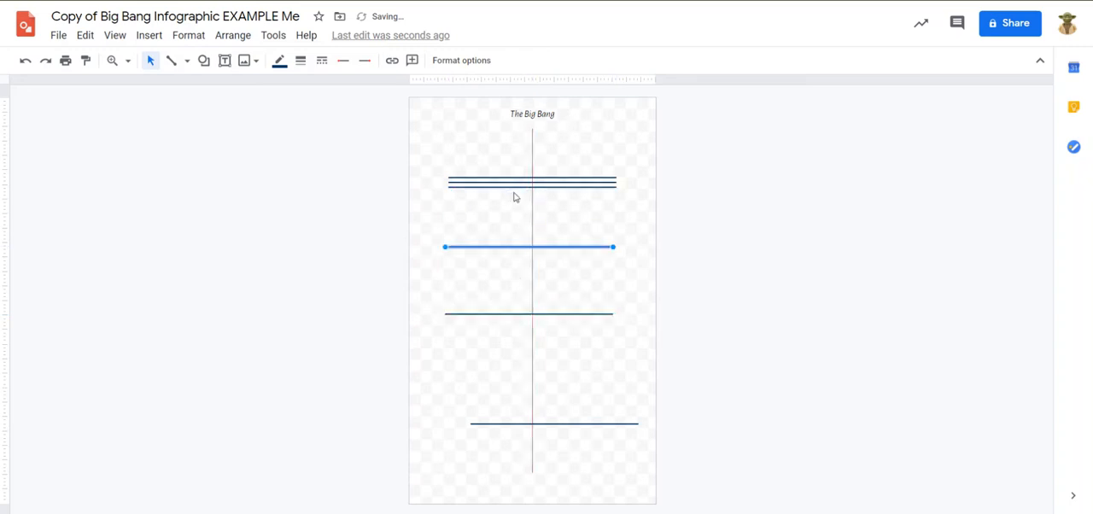
{"action": "left_click_drag", "start_coordinate": [510, 185], "coordinate": [512, 234]}
{"action": "left_click_drag", "start_coordinate": [512, 181], "coordinate": [512, 211]}
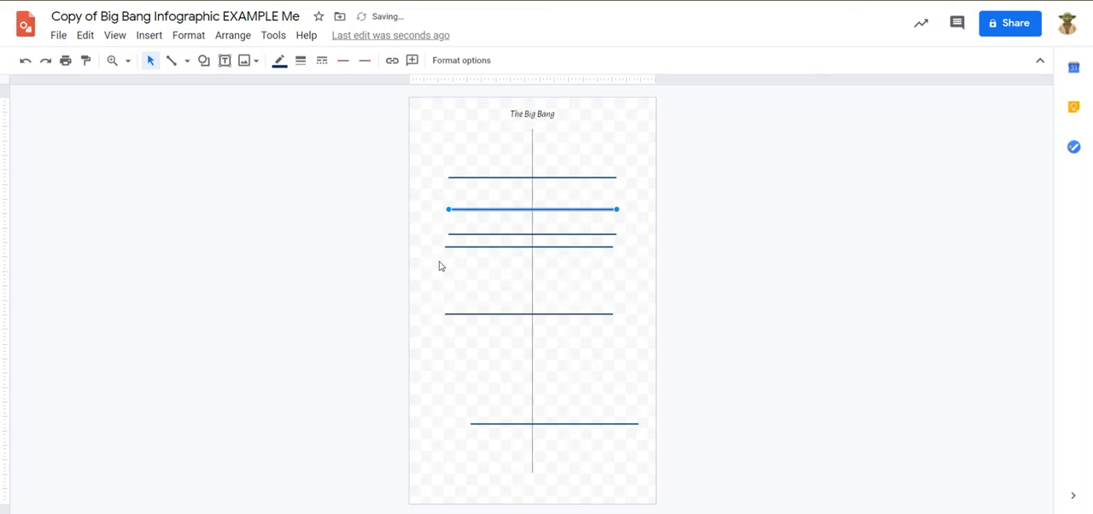
Center the fourth horizontal line from the top horizontally on the page.
{"action": "left_click", "coordinate": [461, 236]}
{"action": "left_click", "coordinate": [464, 248]}
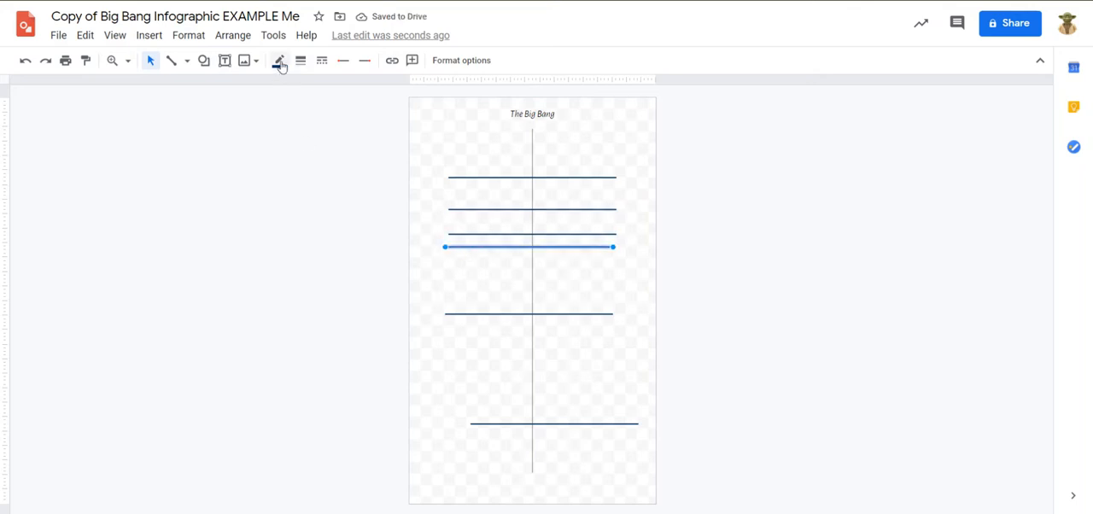
{"action": "left_click", "coordinate": [233, 39]}
{"action": "mouse_move", "coordinate": [375, 140]}
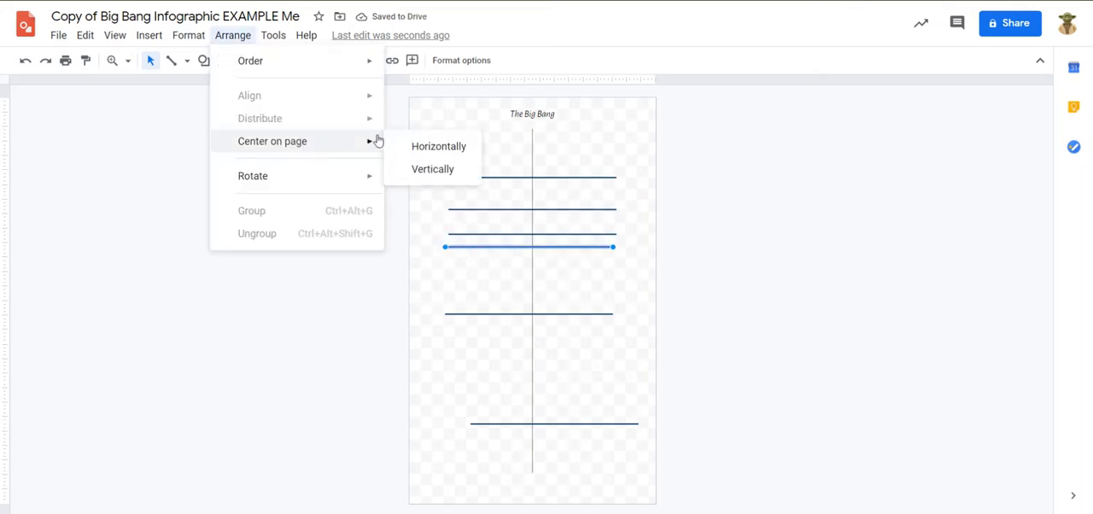
{"action": "left_click", "coordinate": [463, 147]}
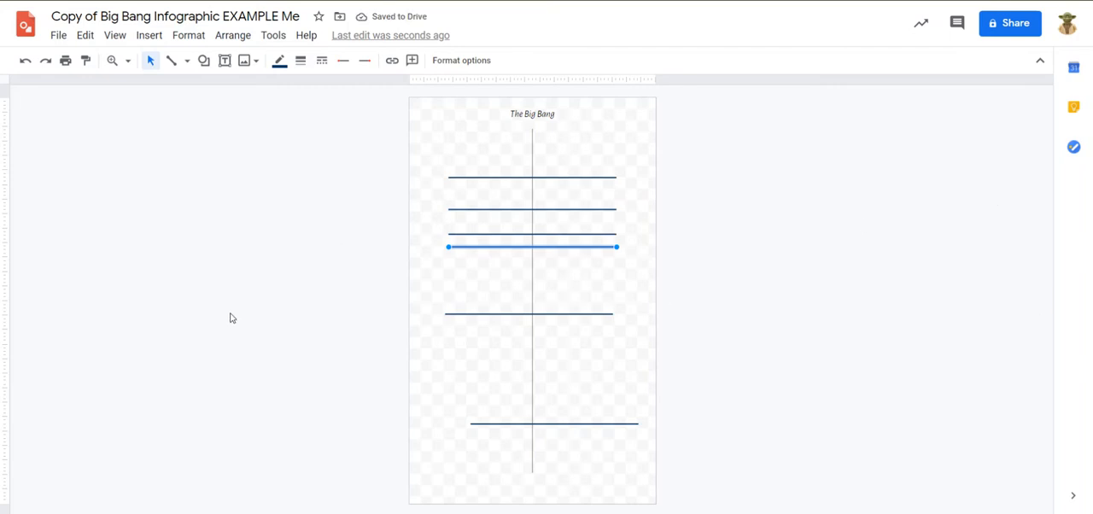
Align the fifth and sixth horizontal lines centrally on the vertical timeline, and lower the fourth line to roughly midway between its neighbours.
{"action": "left_click", "coordinate": [773, 154]}
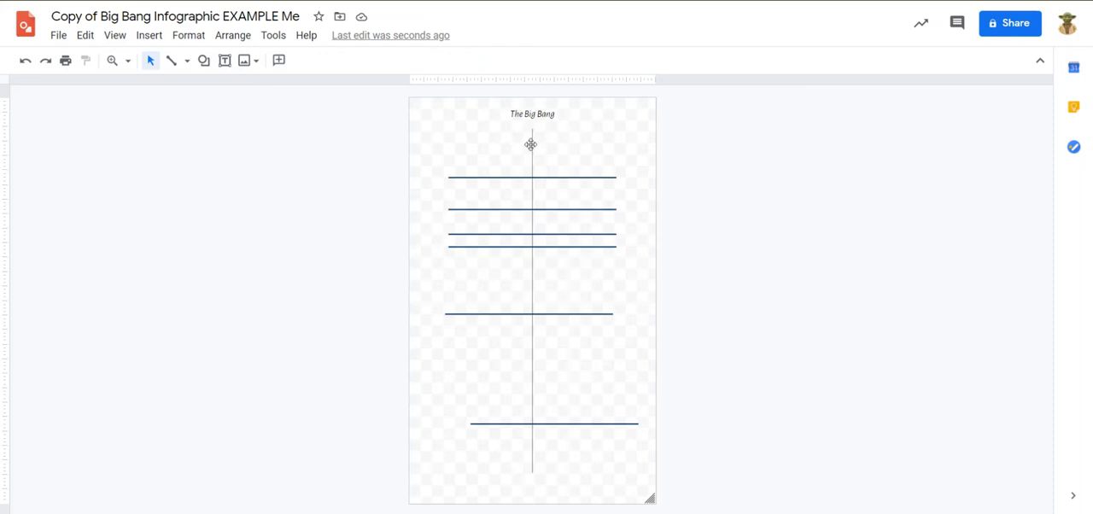
{"action": "left_click", "coordinate": [531, 143]}
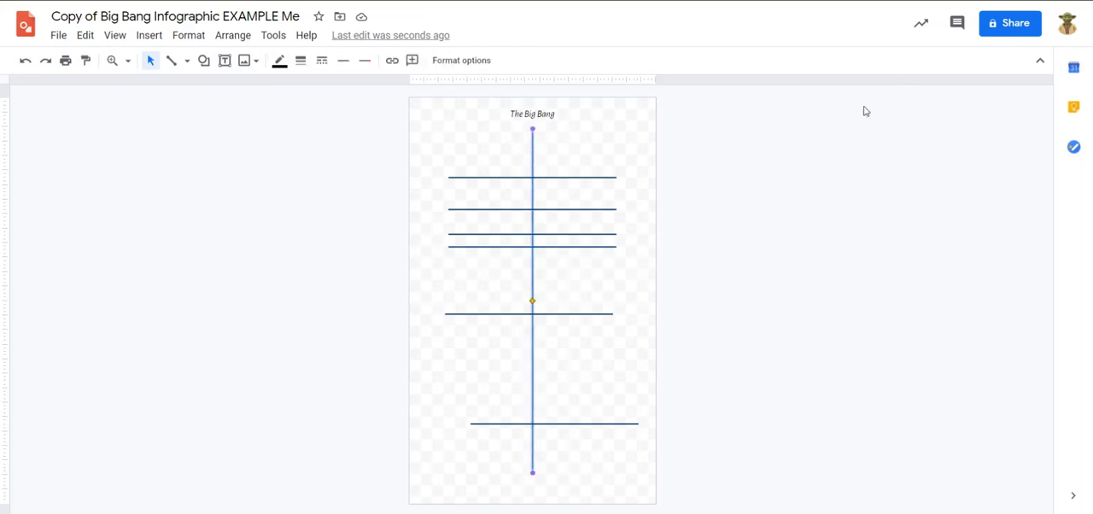
{"action": "left_click", "coordinate": [503, 314]}
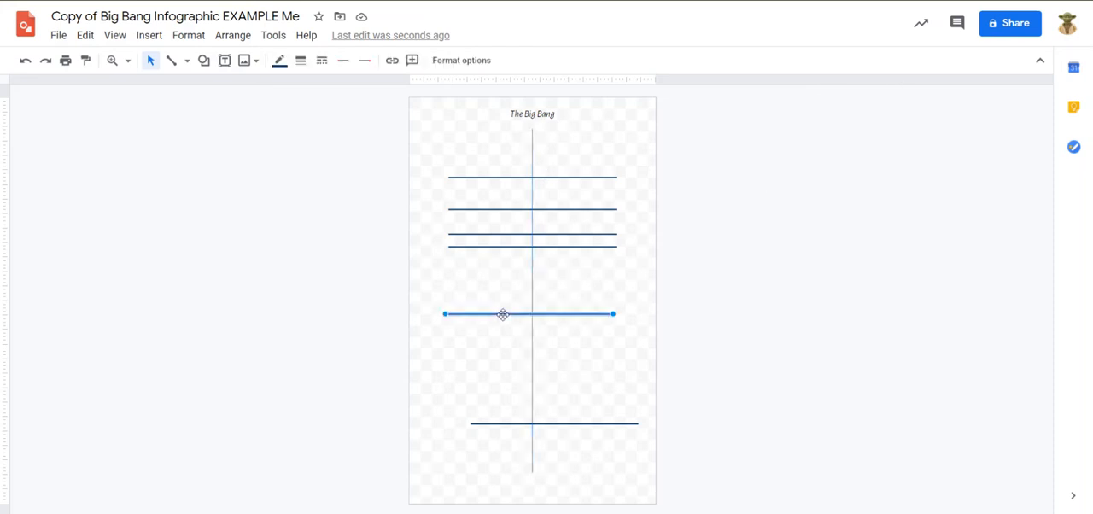
{"action": "left_click_drag", "start_coordinate": [505, 319], "coordinate": [513, 319]}
{"action": "left_click_drag", "start_coordinate": [511, 424], "coordinate": [490, 423]}
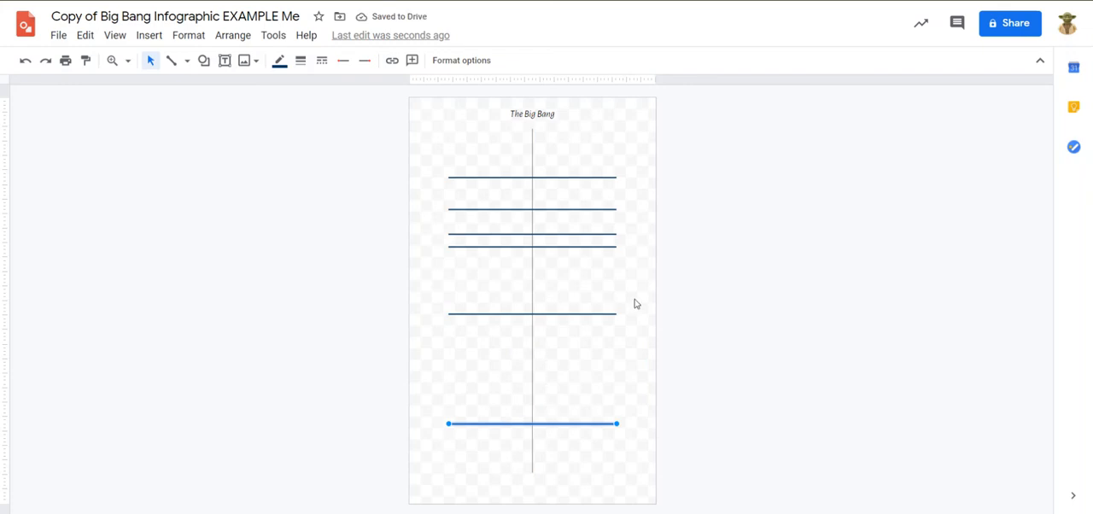
{"action": "left_click_drag", "start_coordinate": [500, 247], "coordinate": [499, 272]}
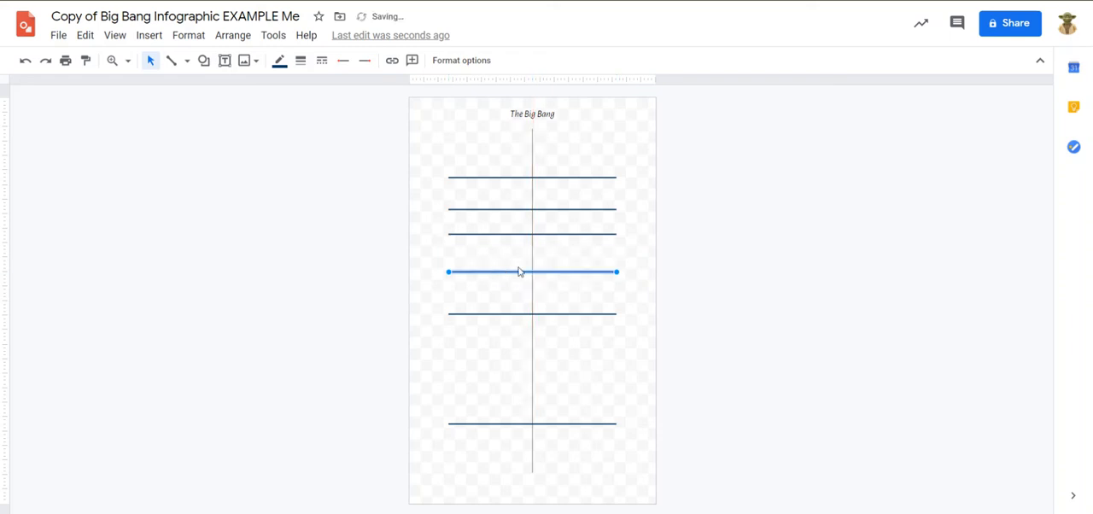